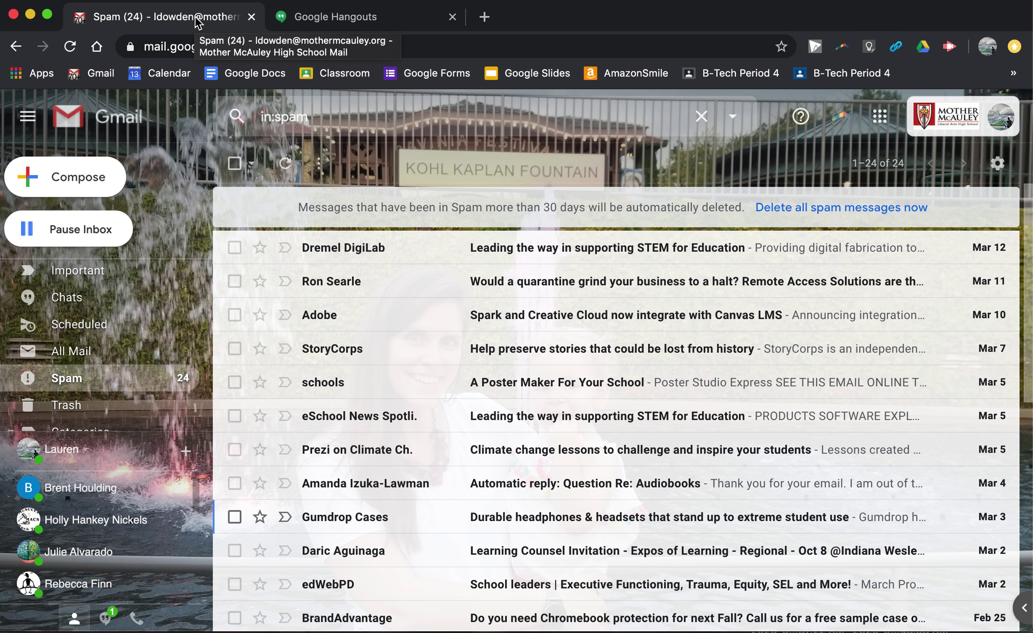
# Step: Close the old Hangouts tab and relaunch Hangouts from the Google apps grid
pyautogui.click(453, 17)
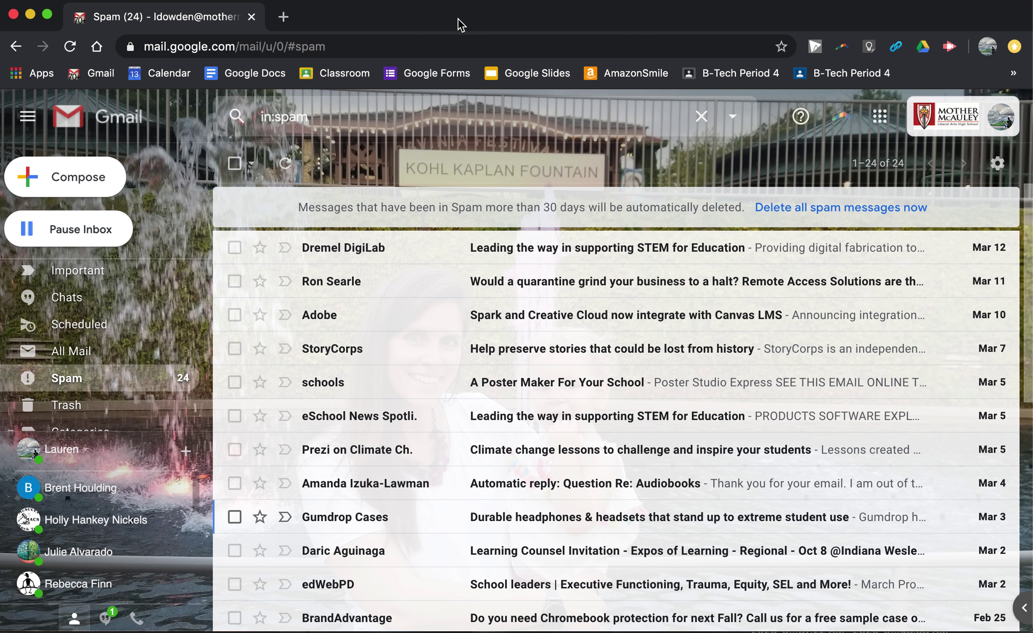
pyautogui.click(879, 117)
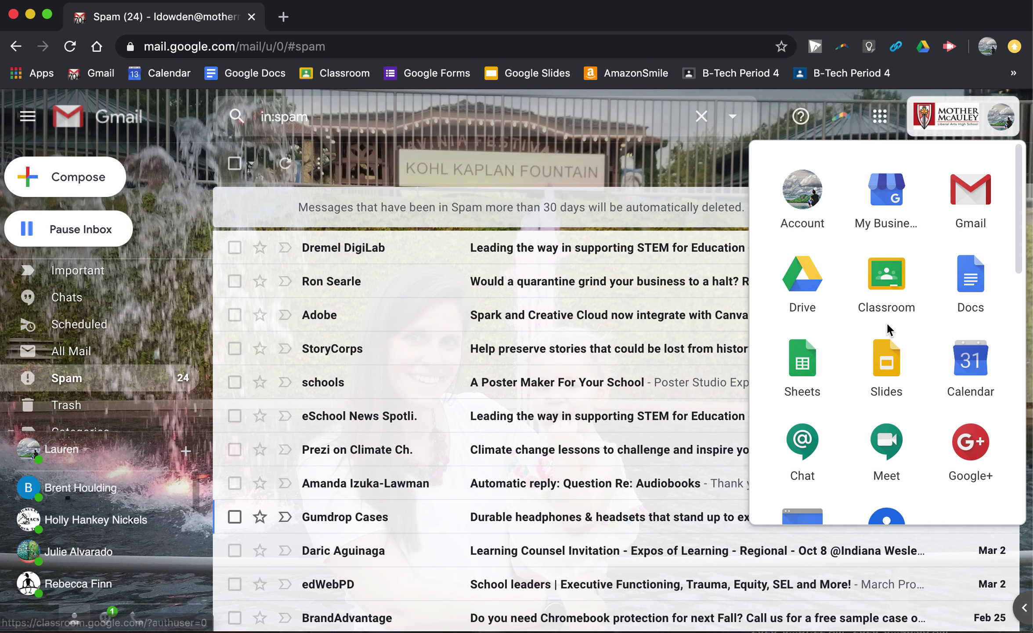
pyautogui.scroll(-3, 888, 323)
pyautogui.scroll(-3, 889, 328)
pyautogui.scroll(-2, 888, 339)
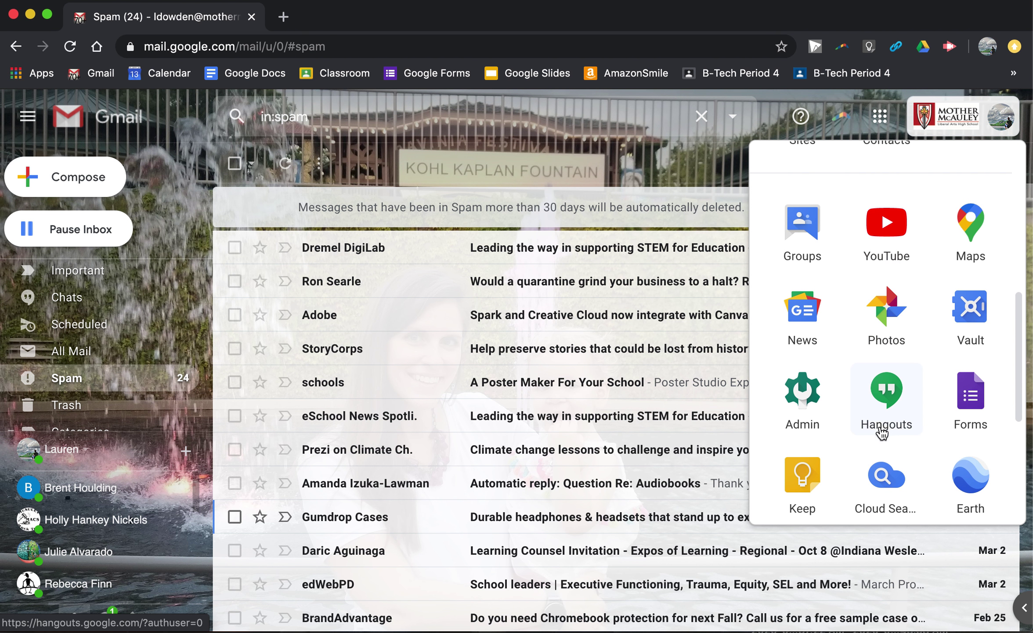
pyautogui.click(886, 388)
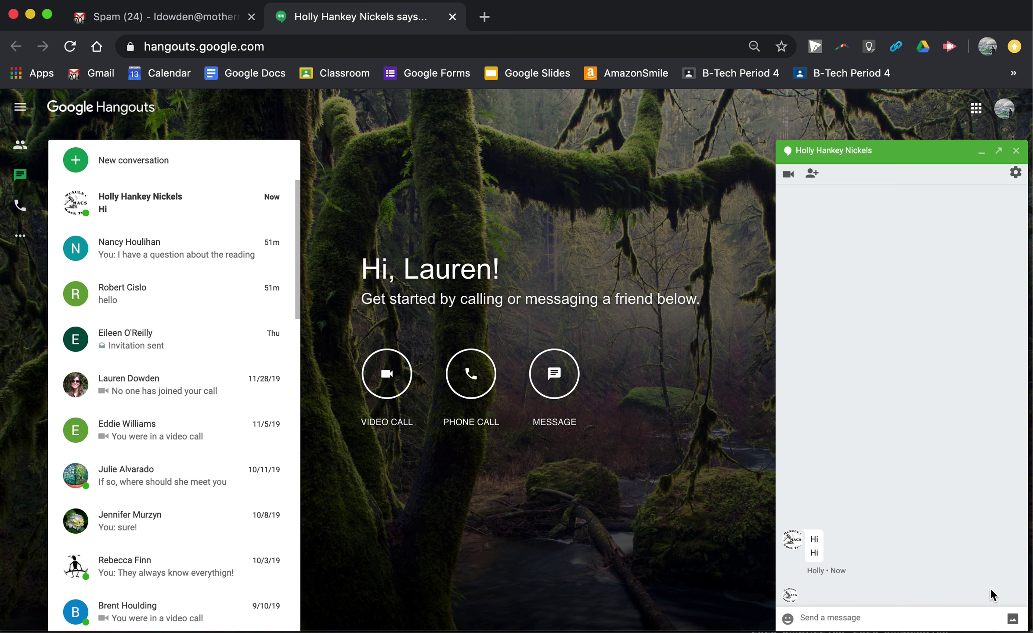
# Step: Send the student 'Any questions?' in the chat, then select the page's web address
pyautogui.click(962, 615)
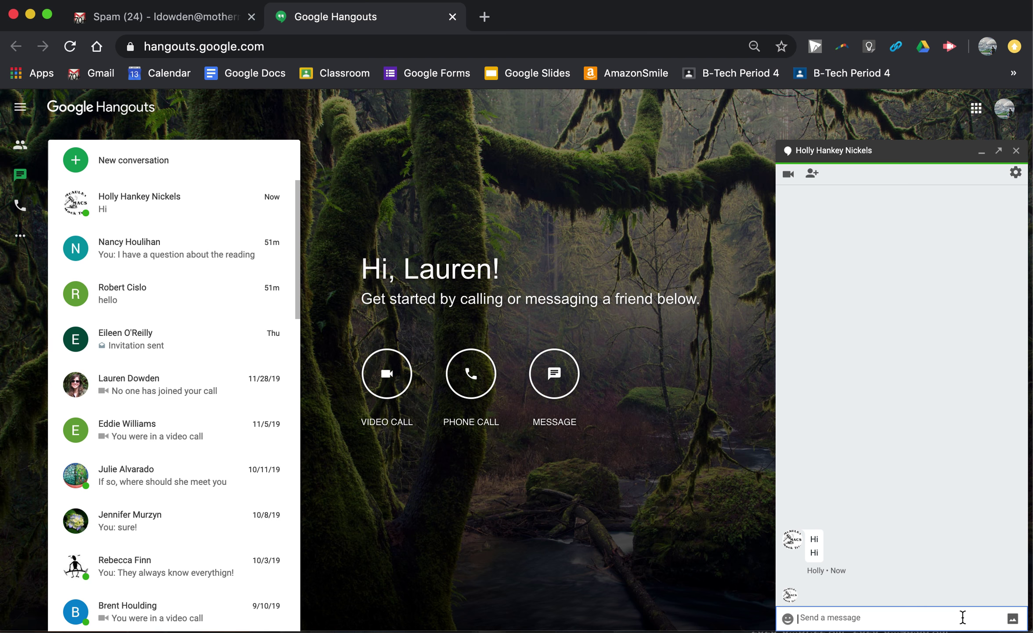
pyautogui.write('Any questions')
pyautogui.write('?')
pyautogui.press('Return')
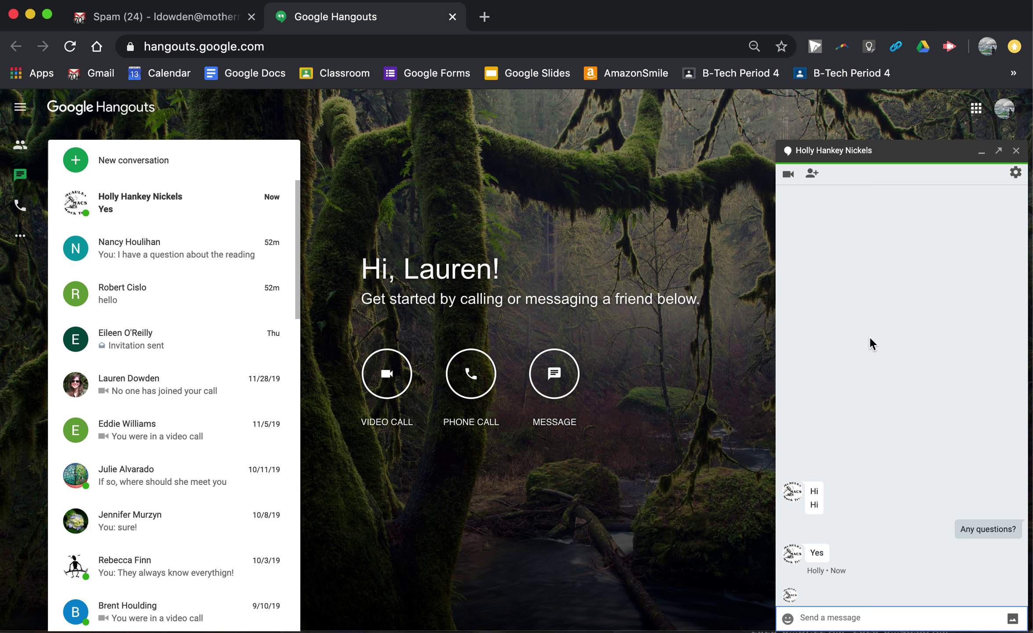
pyautogui.click(293, 44)
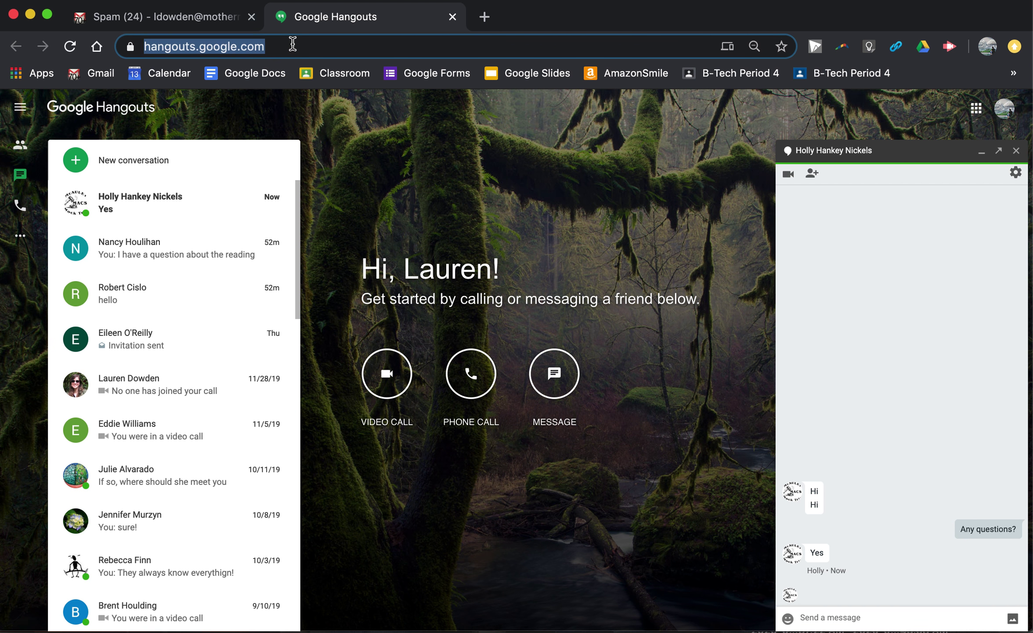